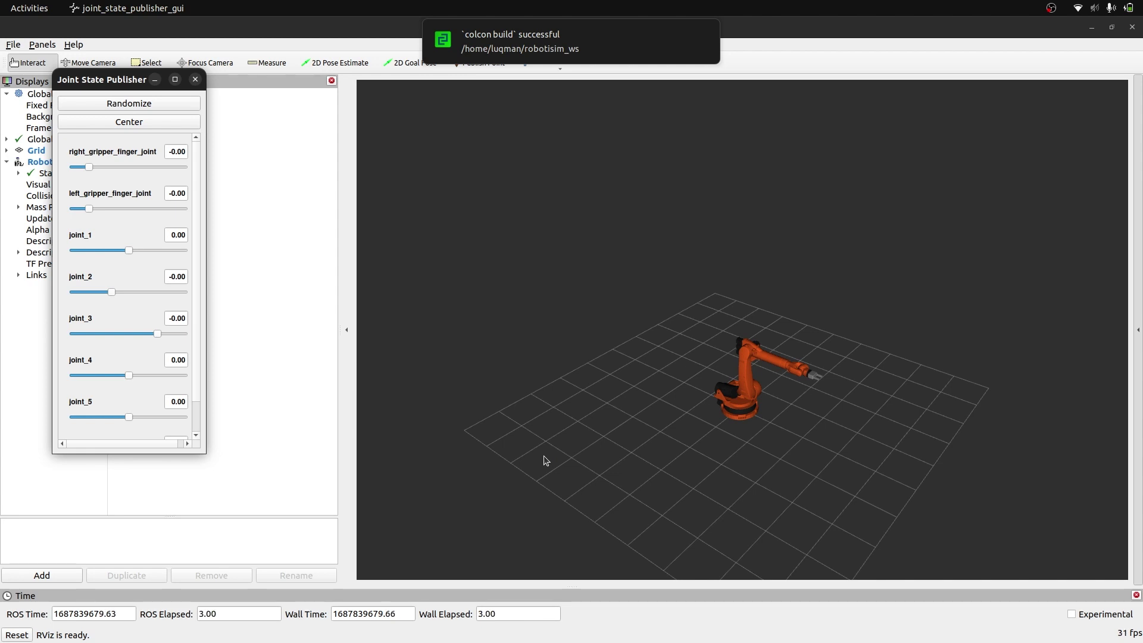
Orbit the KR210 model in RViz, set Fixed Frame to base_link, and switch to kr210.urdf.xacro
drag(619, 456, 889, 470)
click(296, 106)
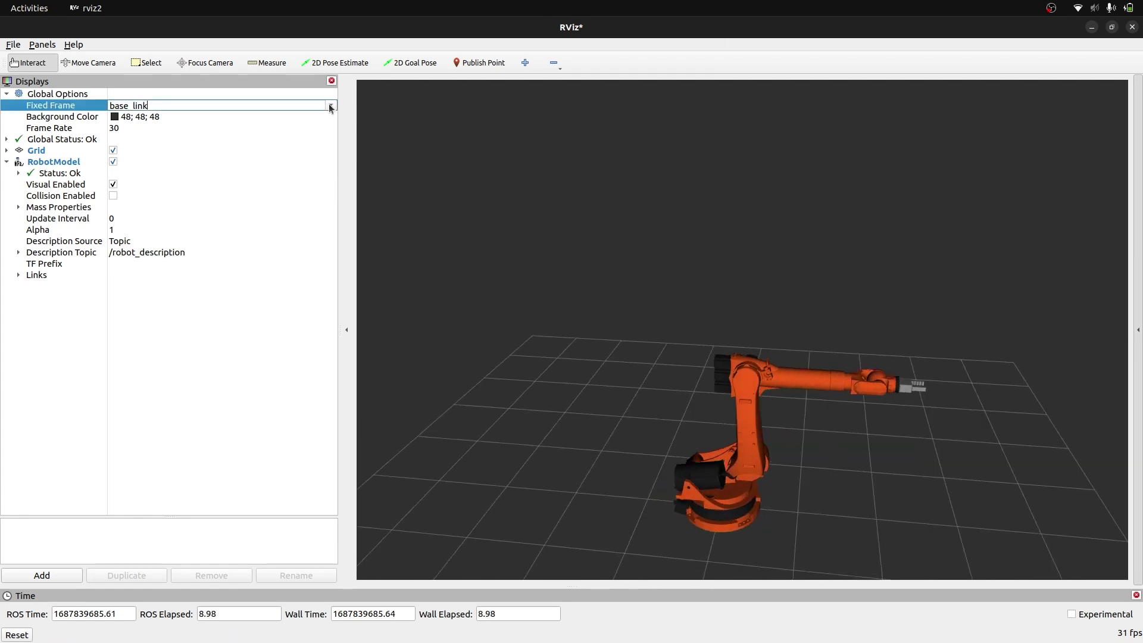
key(alt+Tab)
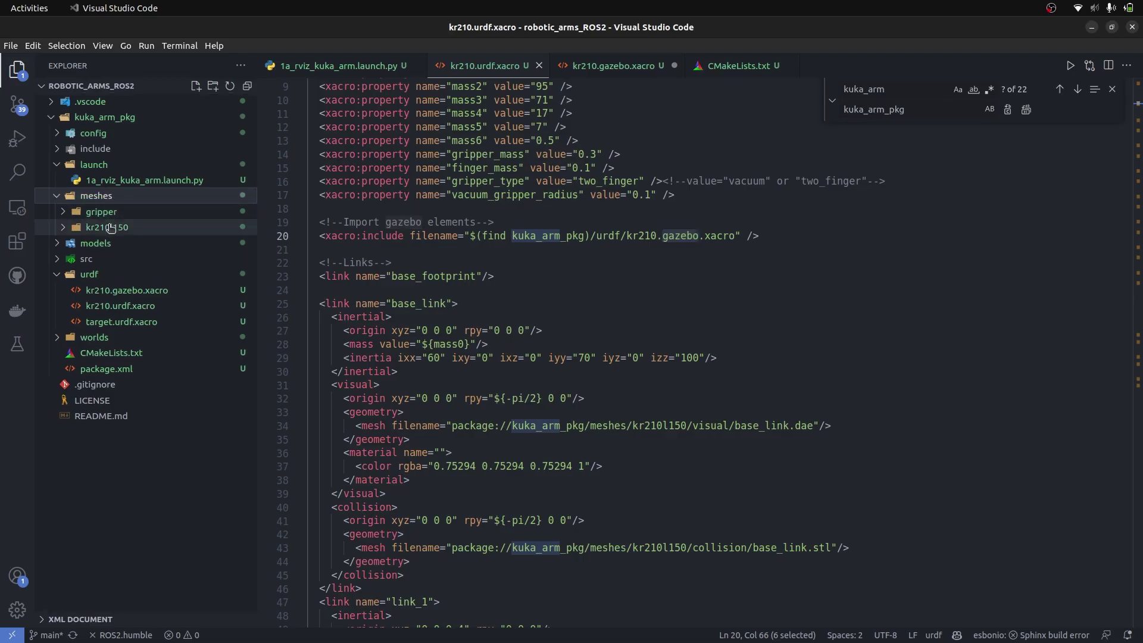
Expand the kr210l150 meshes folder and select the URDF links block and line 56's mesh path
click(107, 227)
drag(514, 236, 691, 517)
drag(452, 545, 789, 546)
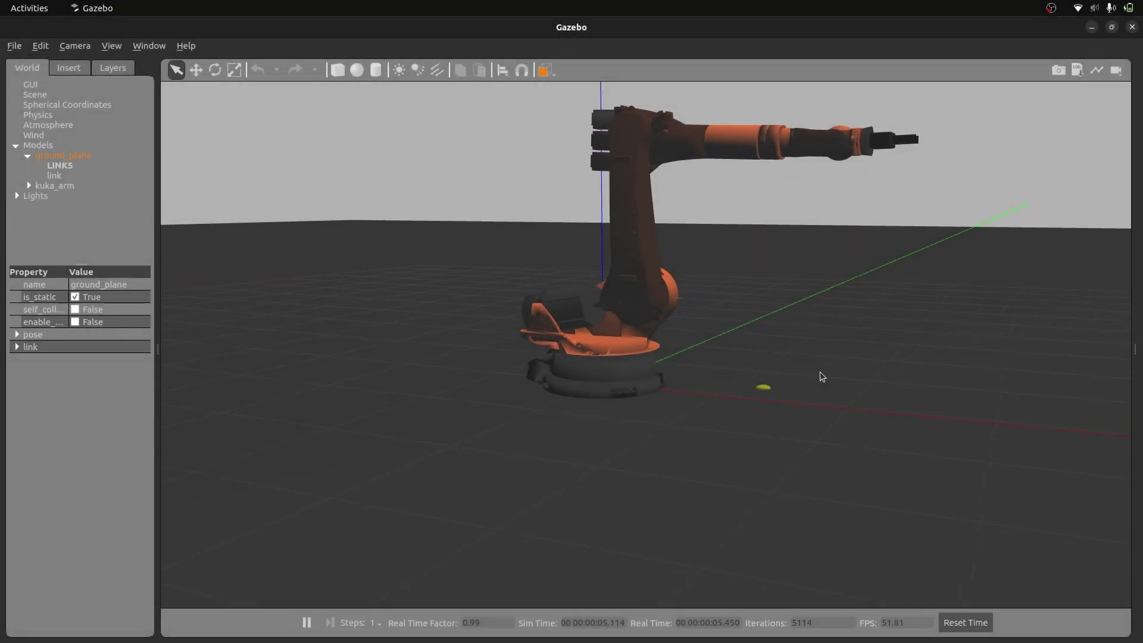
Orbit the Gazebo camera to look down on the moving KUKA arm
middle_drag(822, 376, 656, 416)
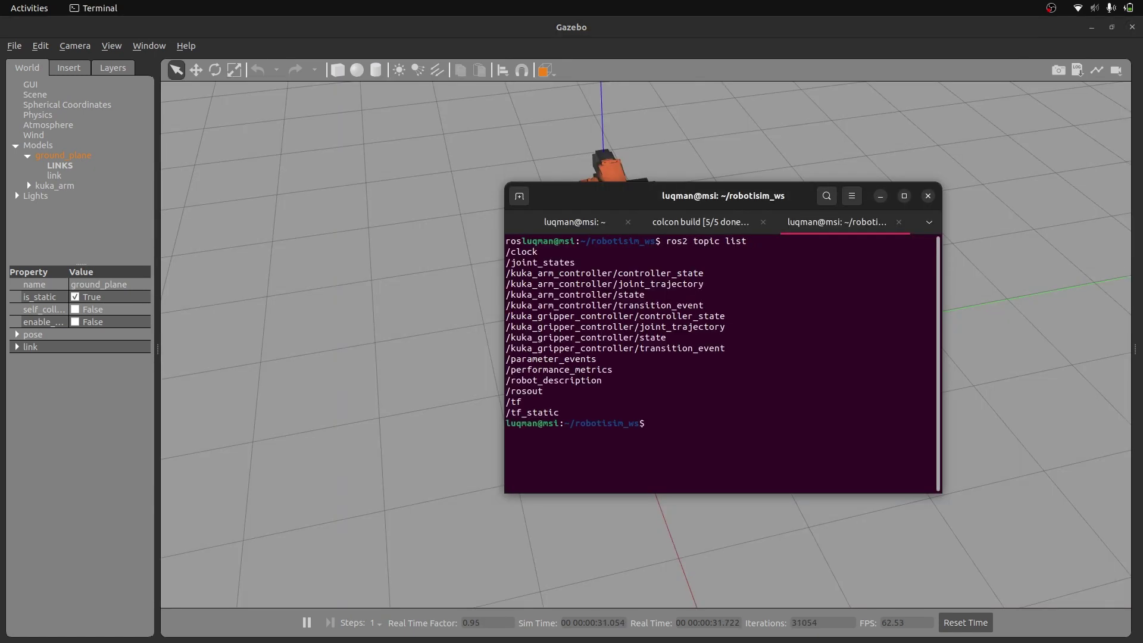
Highlight the kuka_arm_controller and gripper joint_trajectory topics, then return to Gazebo
drag(524, 276, 702, 284)
triple_click(703, 284)
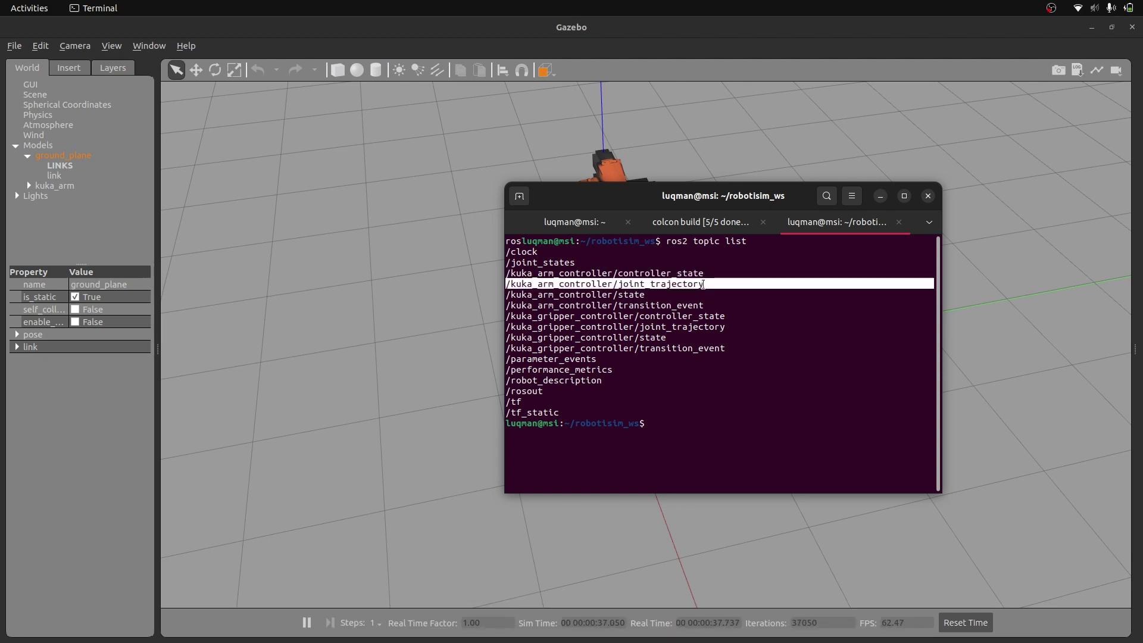
drag(739, 328, 512, 328)
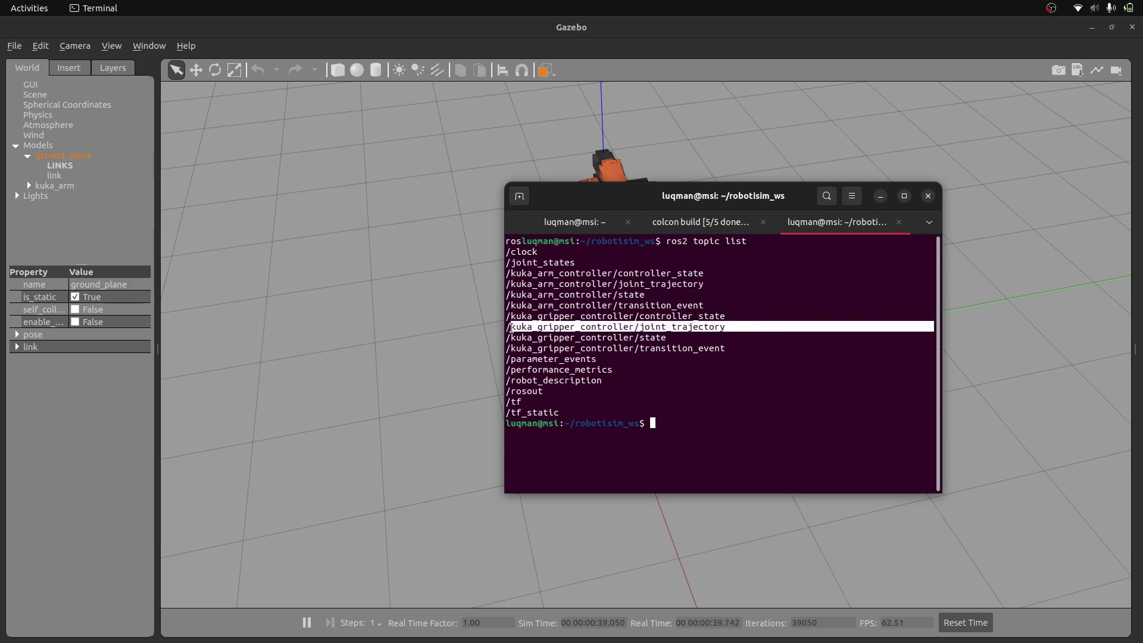
click(341, 344)
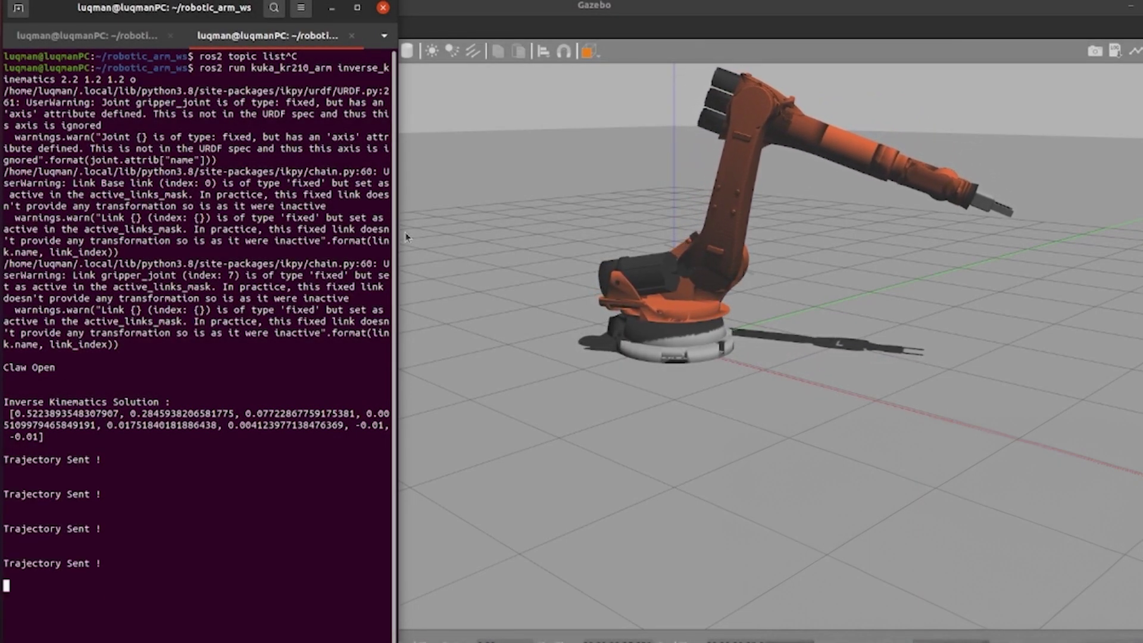
Stop the running inverse_kinematics node with Ctrl+C once the arm reaches its target
key(ctrl+c)
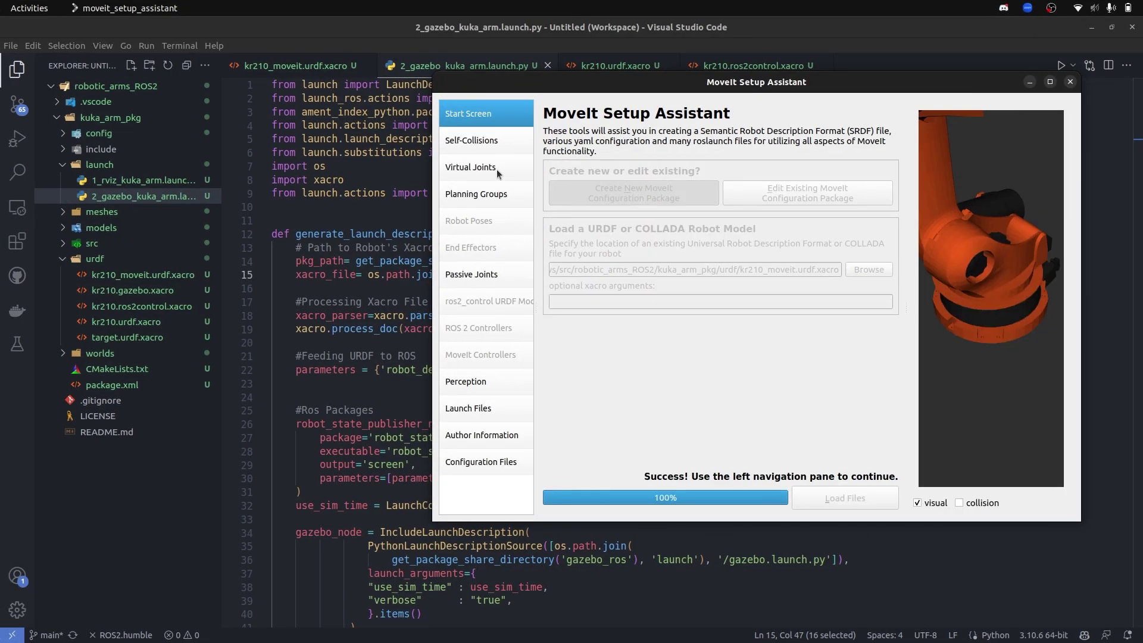
Generate the self-collision matrix and create the kuka_arm group with fixed_base_joint through joint_6
click(493, 146)
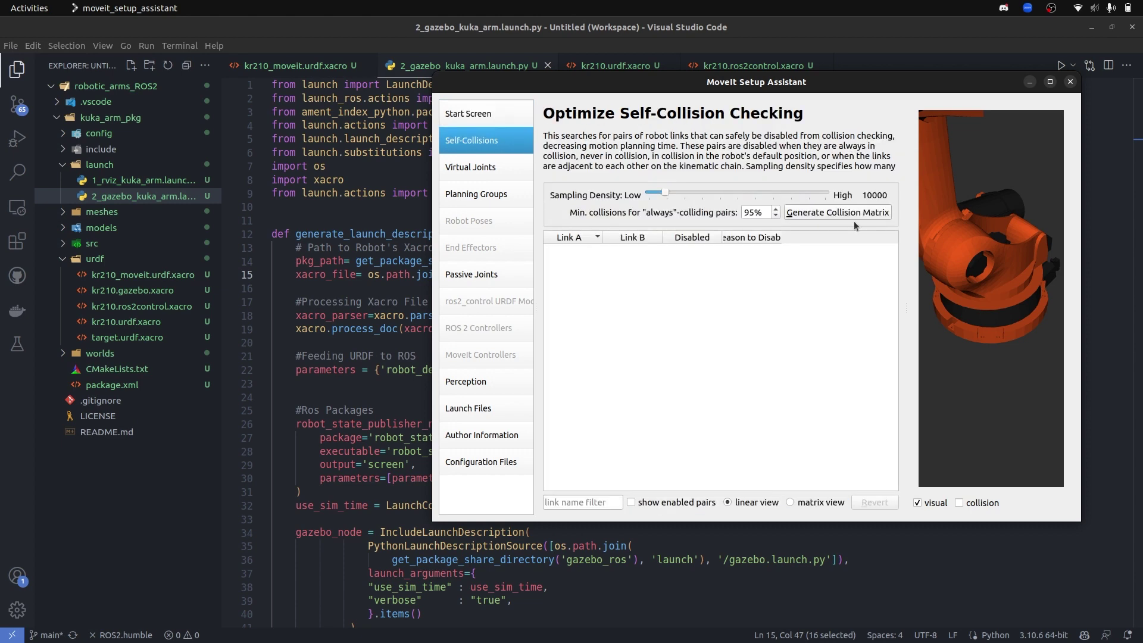
click(856, 214)
click(476, 193)
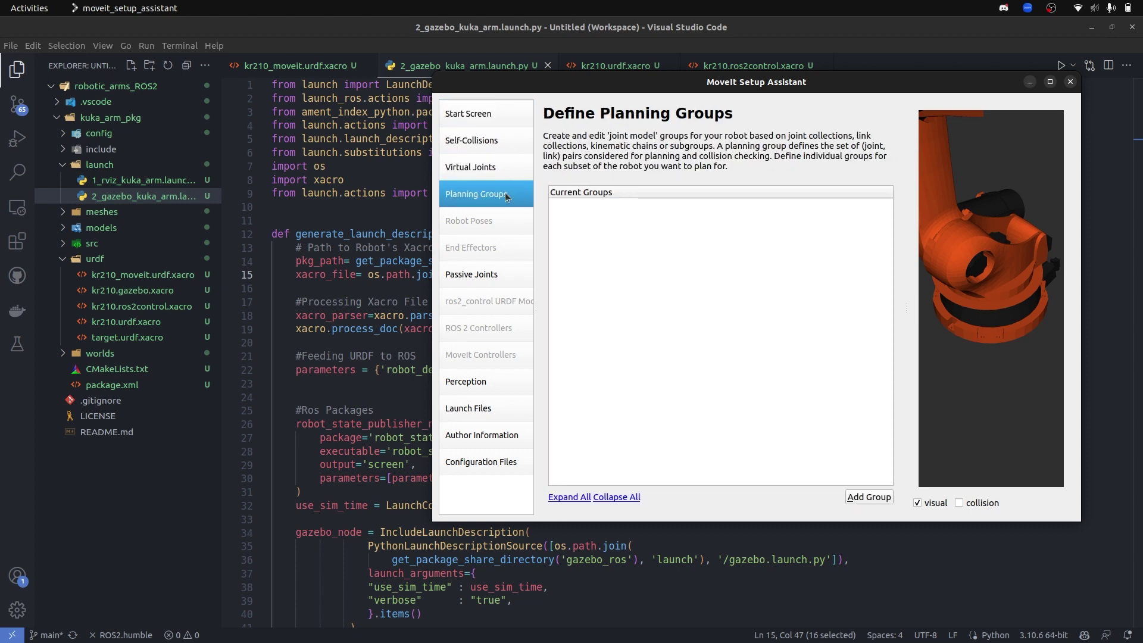
text(kuka_)
text(pose)
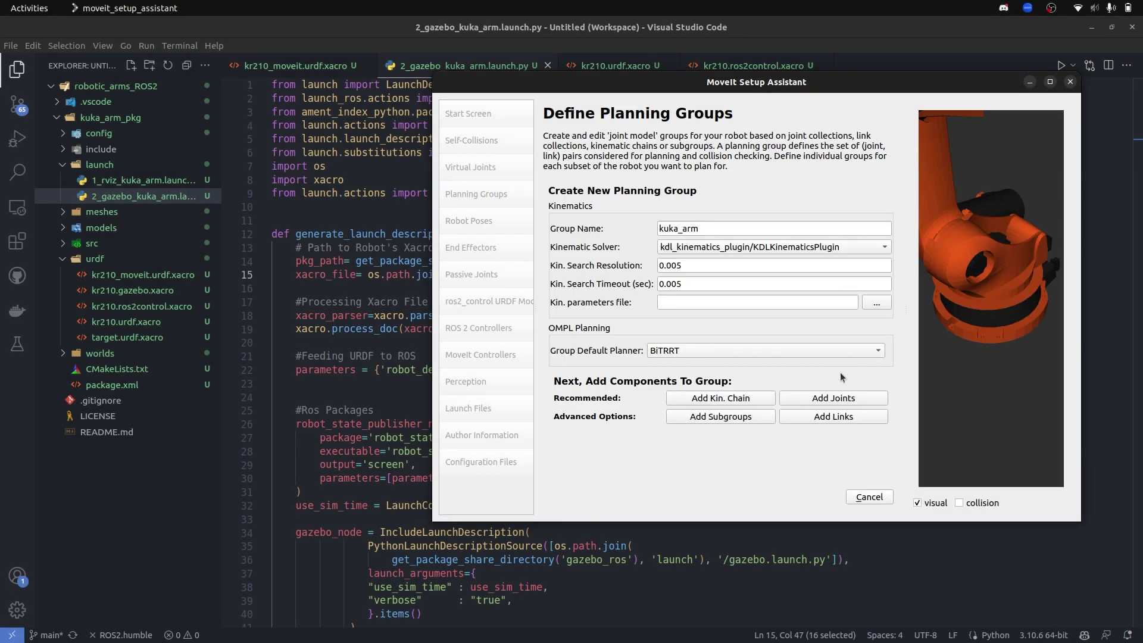
click(838, 398)
shift+click(611, 348)
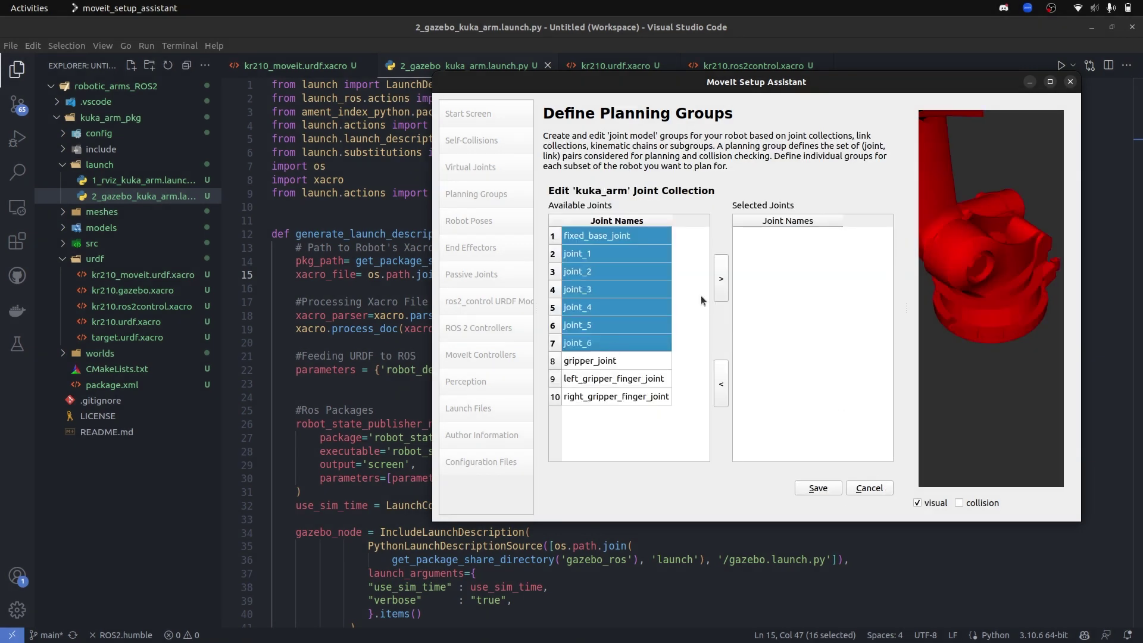
click(721, 292)
click(818, 488)
Create the kuka_gripper planning group and review the robot poses
click(871, 499)
click(738, 228)
text(kuka_gripp)
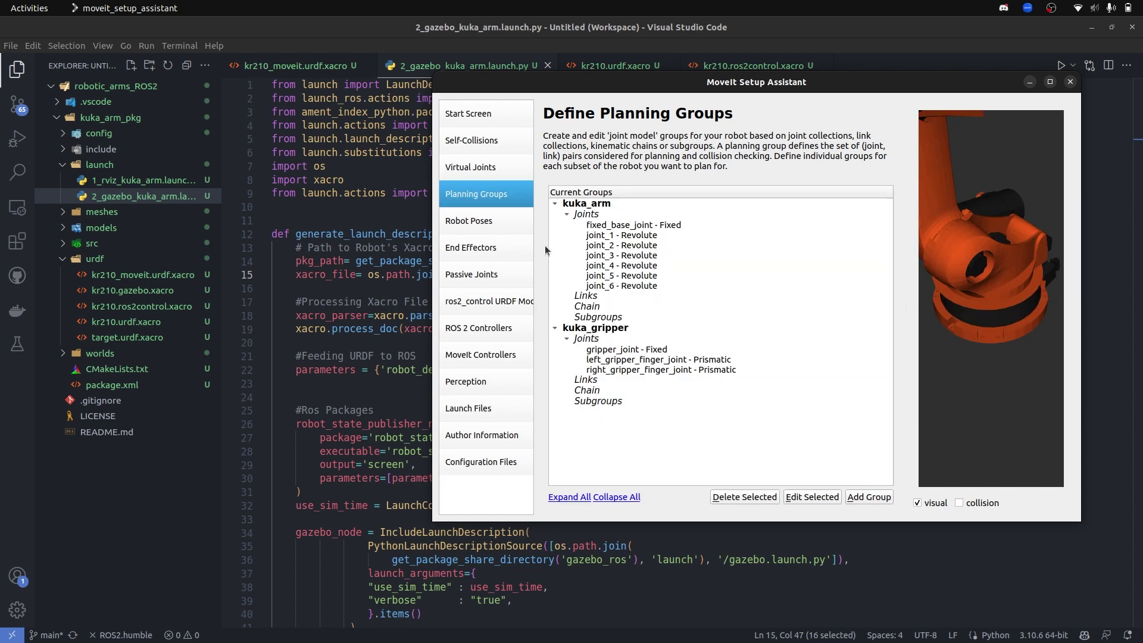
click(497, 224)
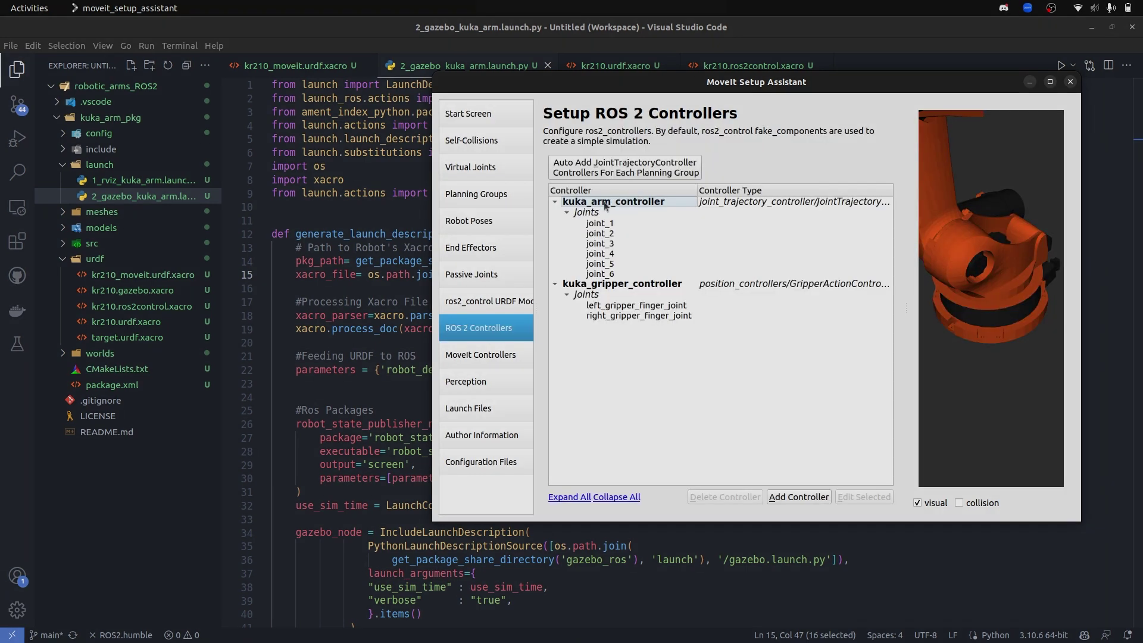
click(494, 194)
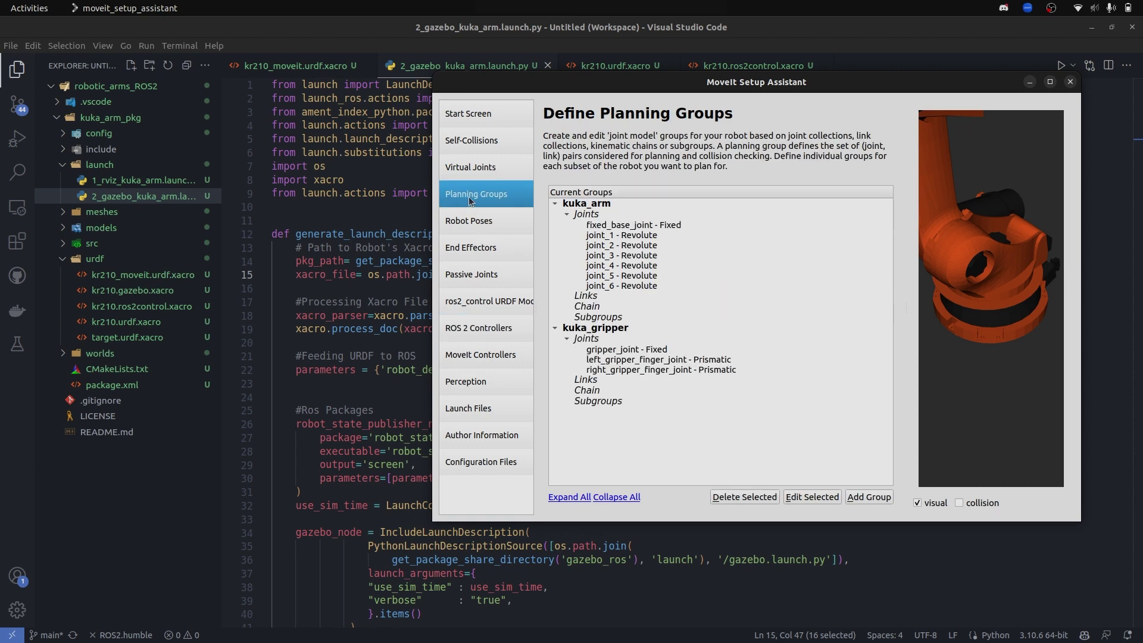
Auto-add controllers for each planning group and make kuka_gripper_controller a GripperCommand type
click(493, 362)
click(632, 173)
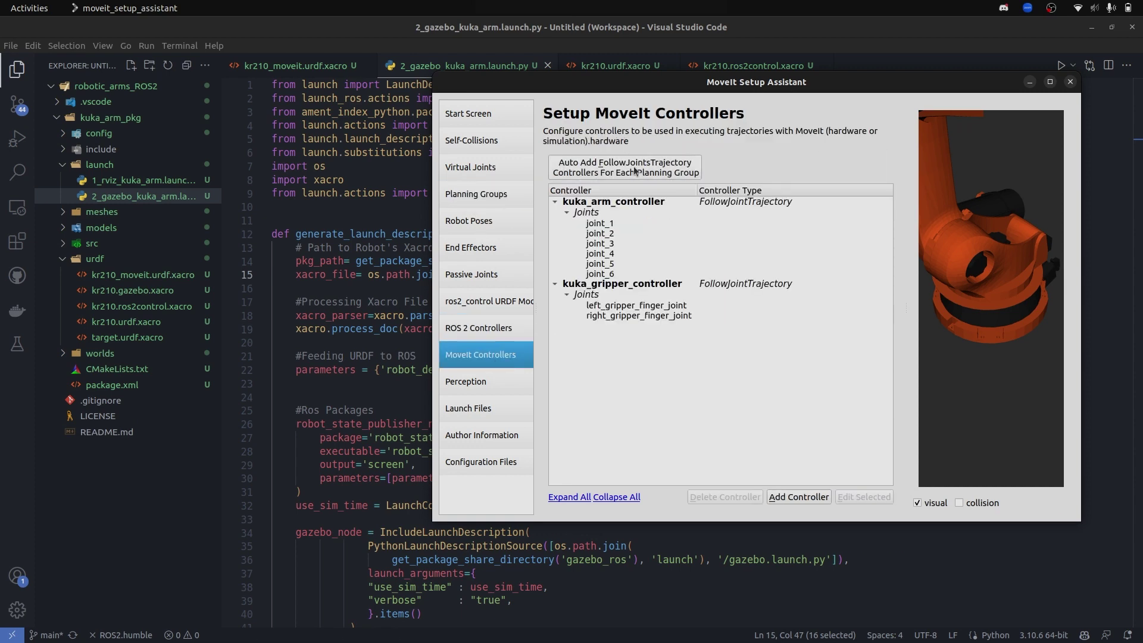
double_click(725, 279)
click(682, 222)
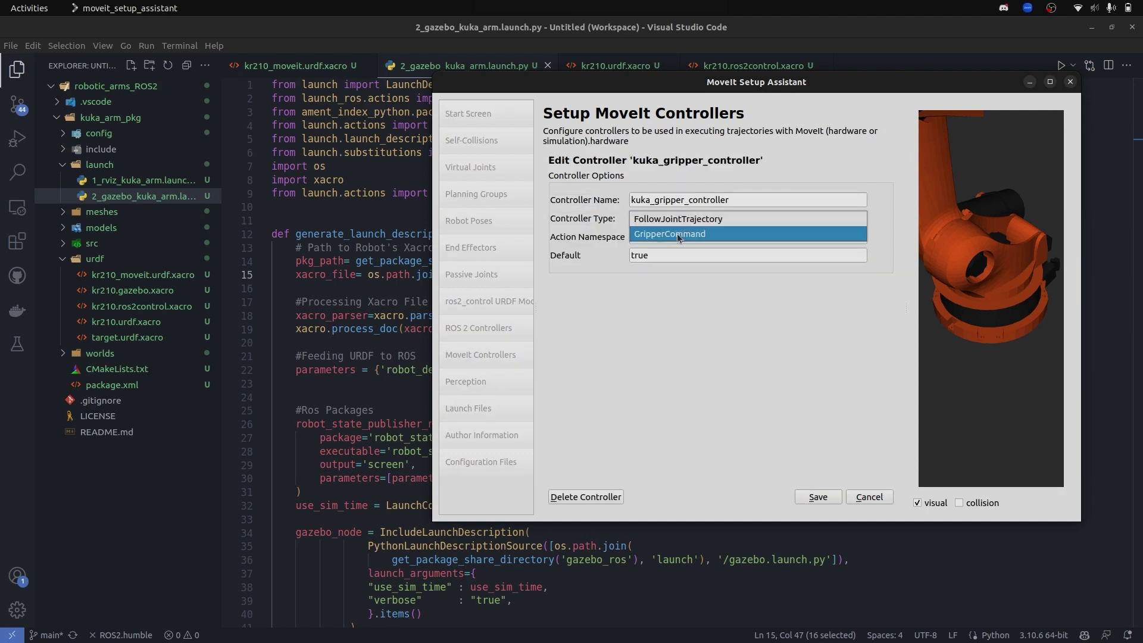
click(679, 236)
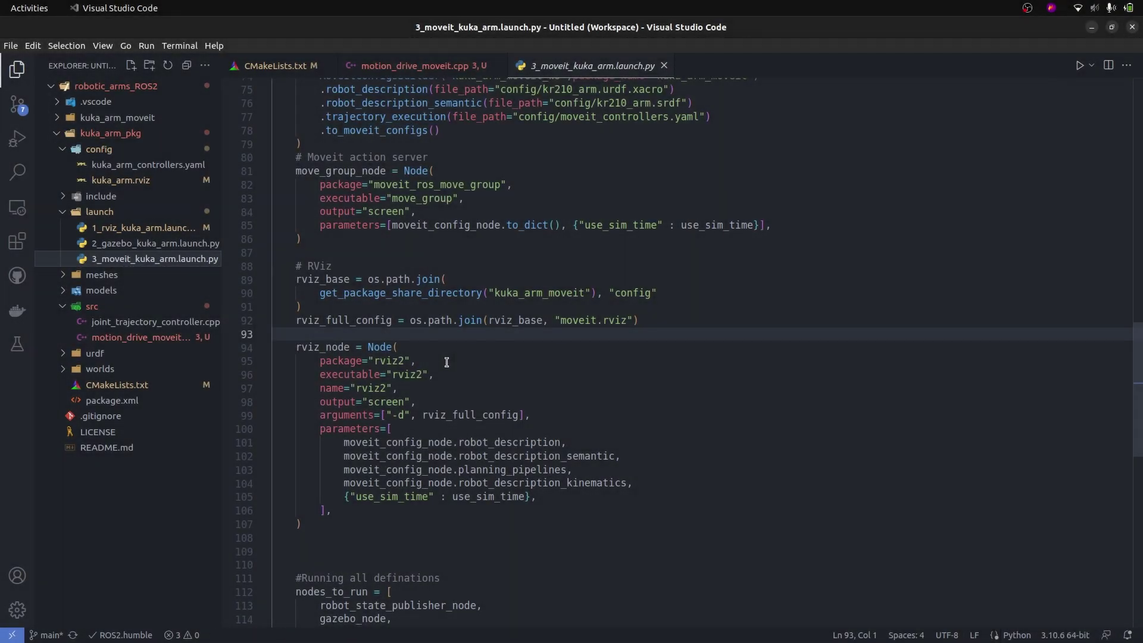
Review moveit_config_node, the MoveItConfigsBuilder block, move_group_node and config lines in 3_moveit_kuka_arm.launch.py
scroll(447, 362, up, 5)
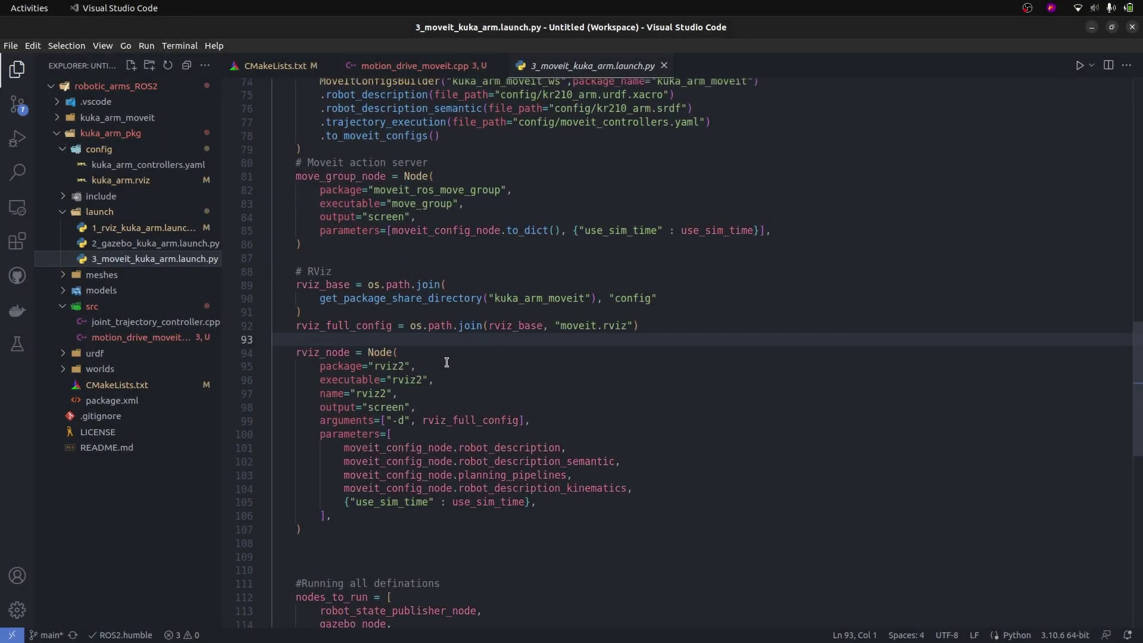
scroll(446, 362, up, 4)
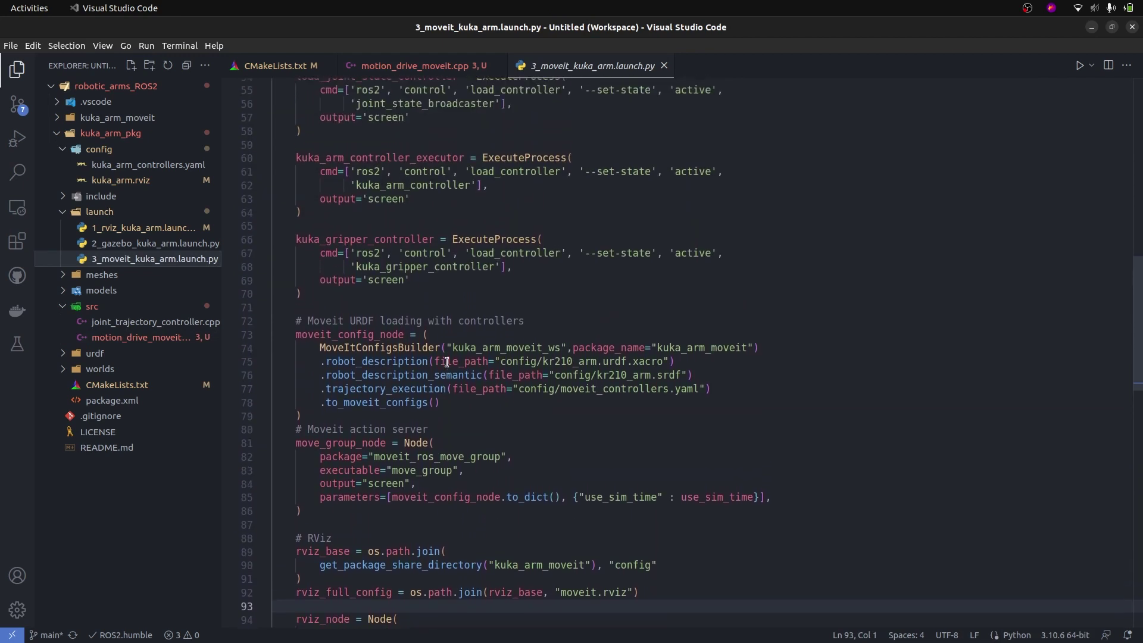
scroll(446, 362, down, 1)
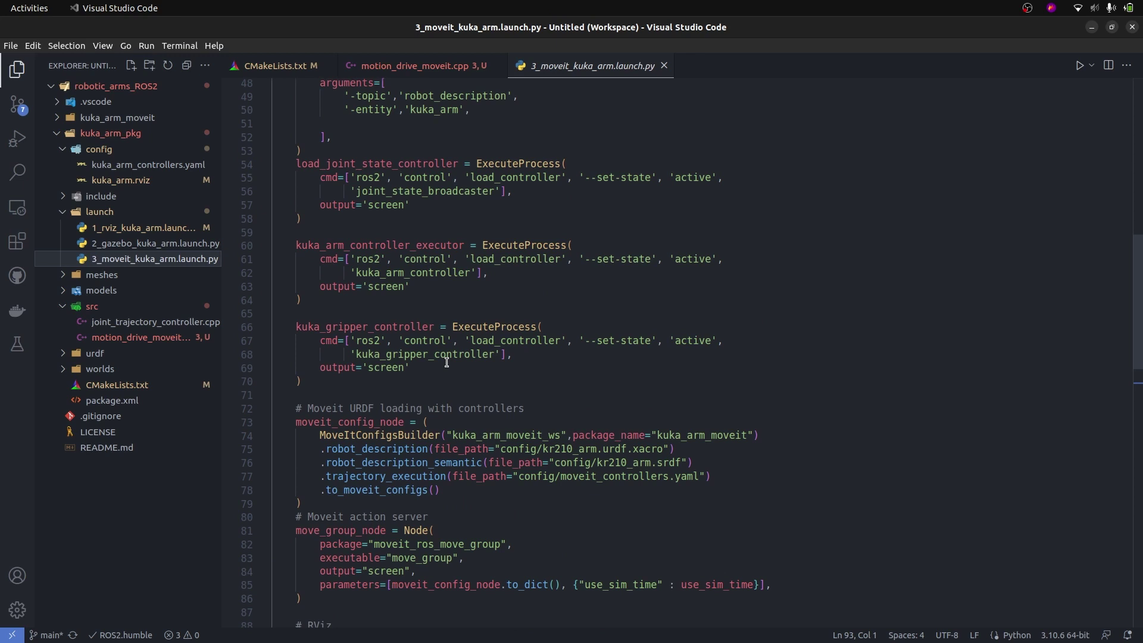
drag(314, 423, 410, 420)
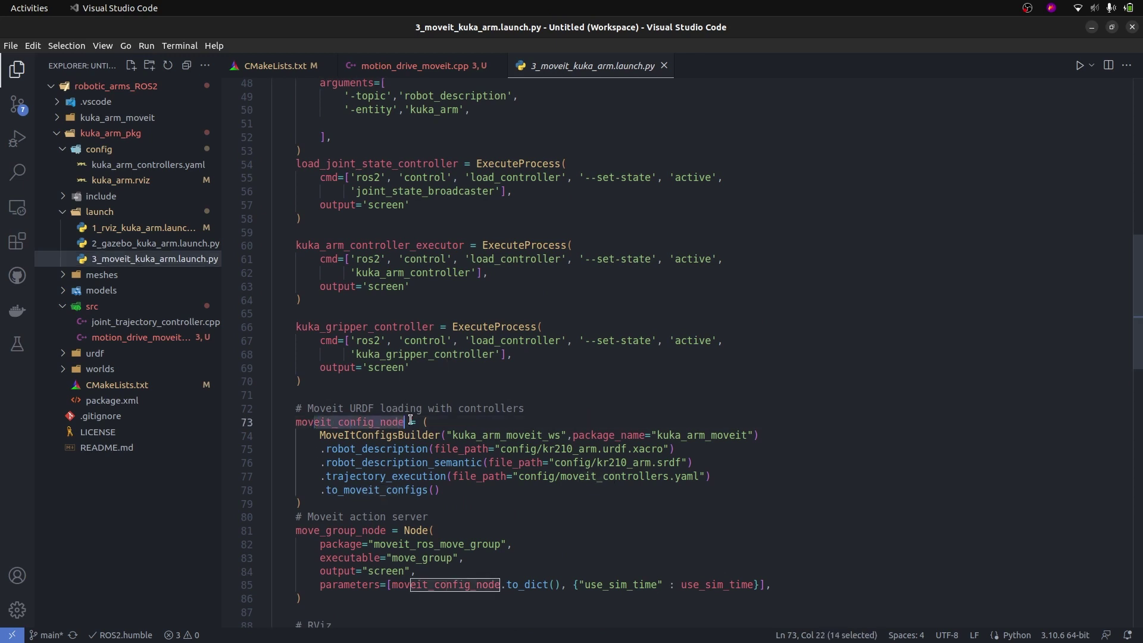
drag(350, 438, 442, 501)
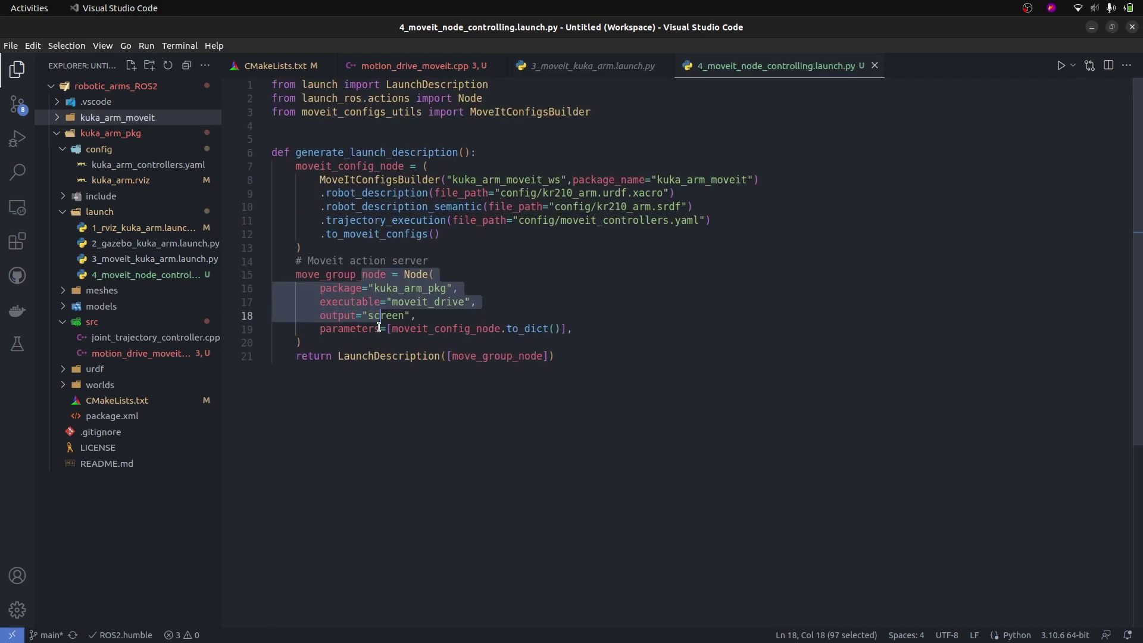
drag(301, 342, 384, 342)
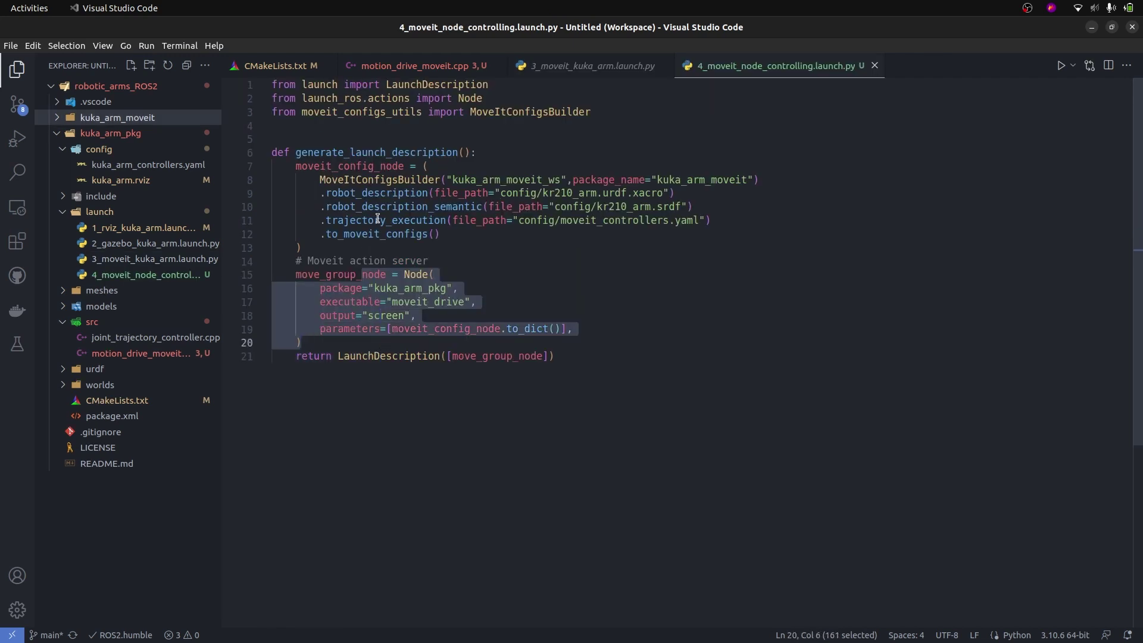
drag(386, 193, 411, 233)
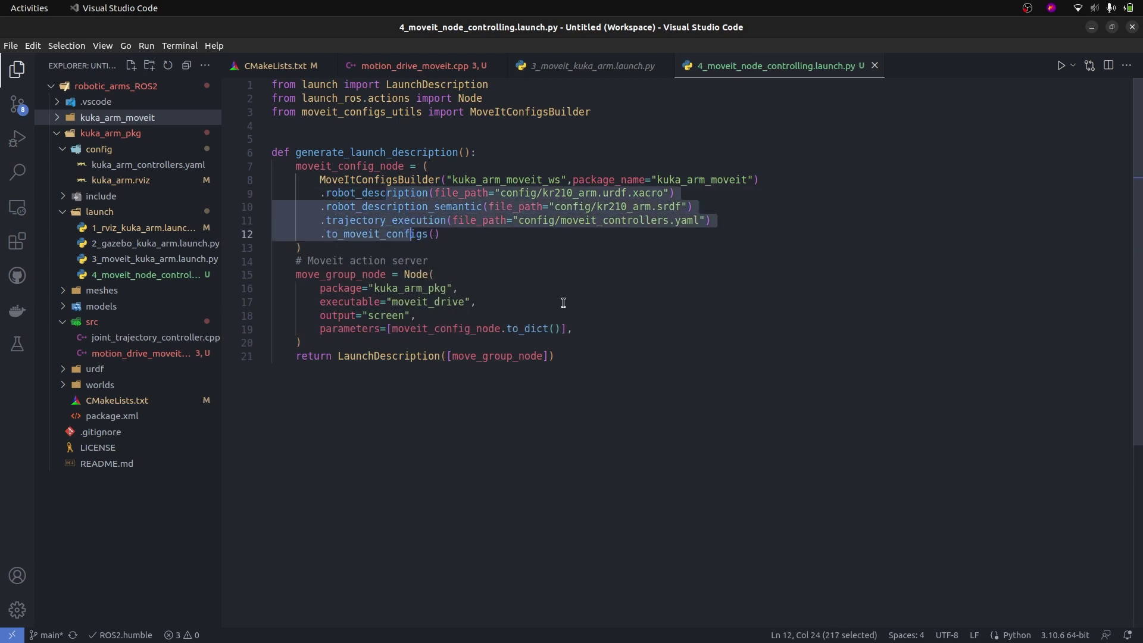
mouse_move(307, 628)
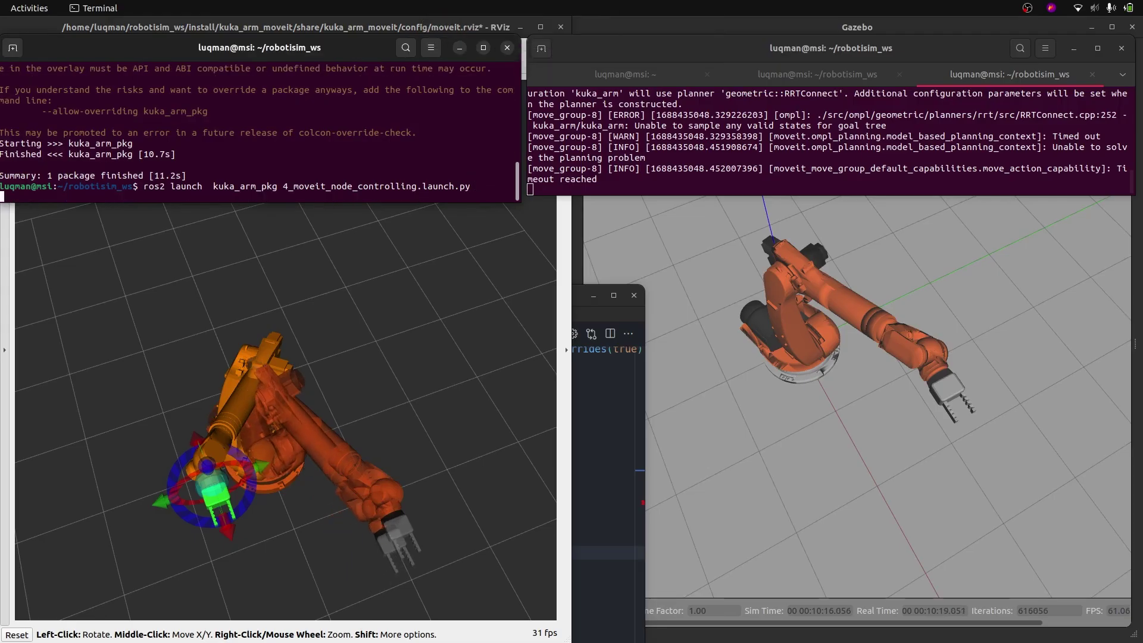
Run ros2 launch kuka_arm_pkg 4_moveit_node_controlling.launch.py in the terminal
key(Return)
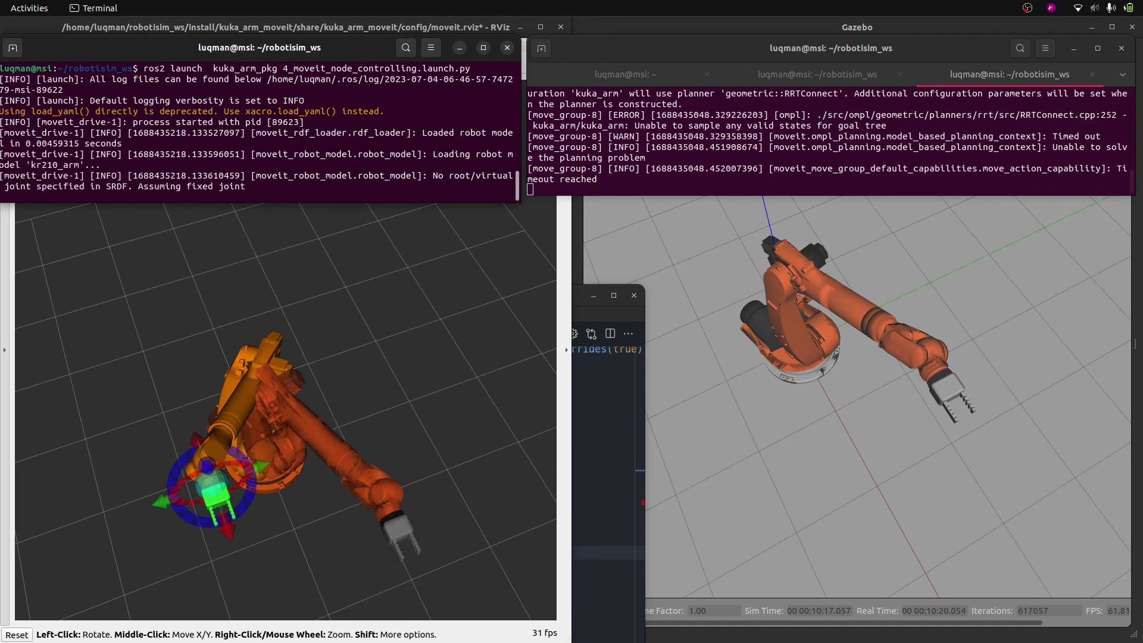